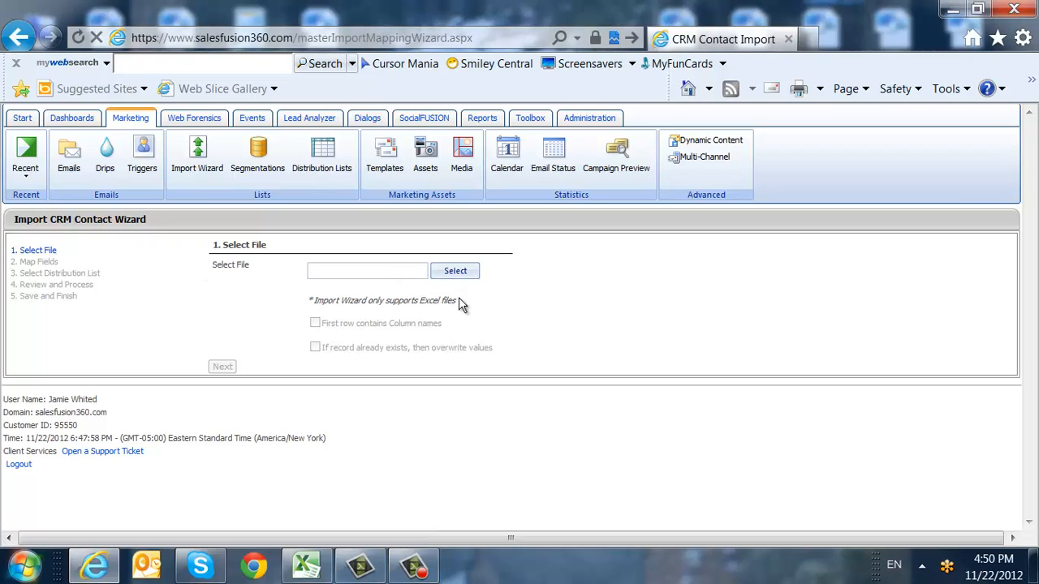
Upload the Excel file test_importwizard from the desktop's Training Example folder and dismiss the upload notification
drag(460, 302, 386, 302)
click(483, 303)
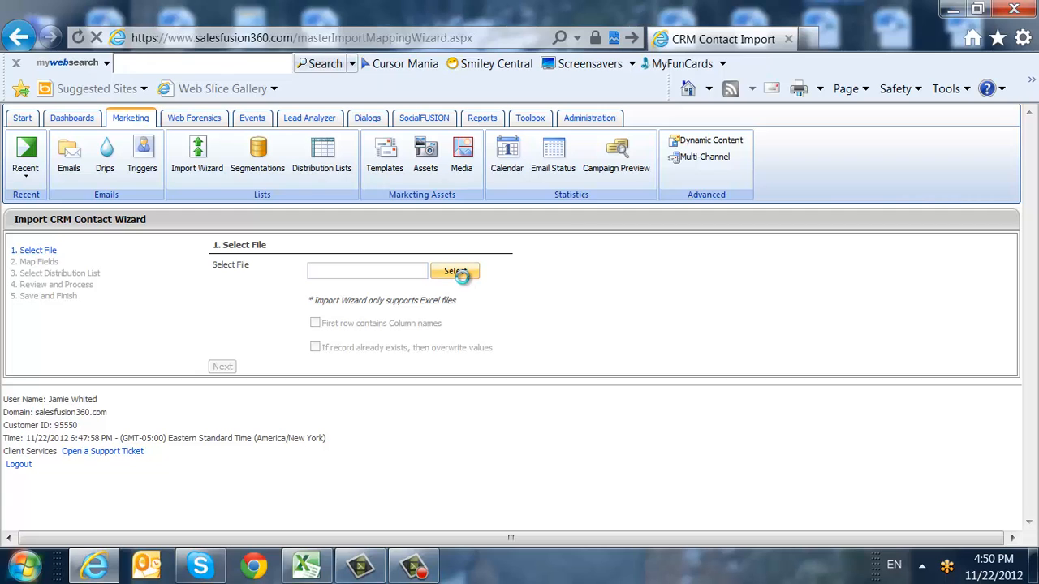
click(458, 276)
click(107, 171)
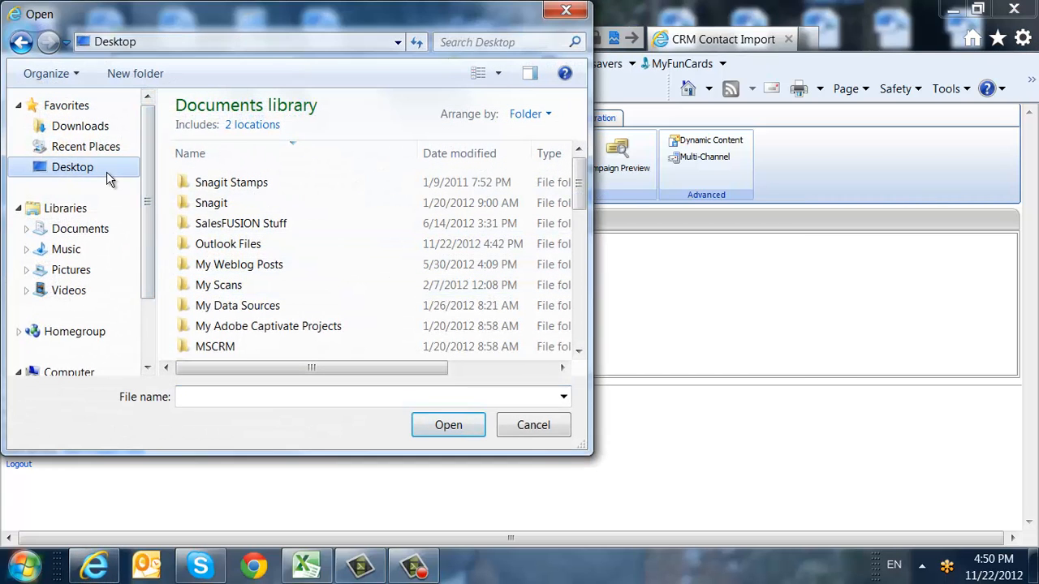
drag(578, 133, 581, 187)
double_click(300, 353)
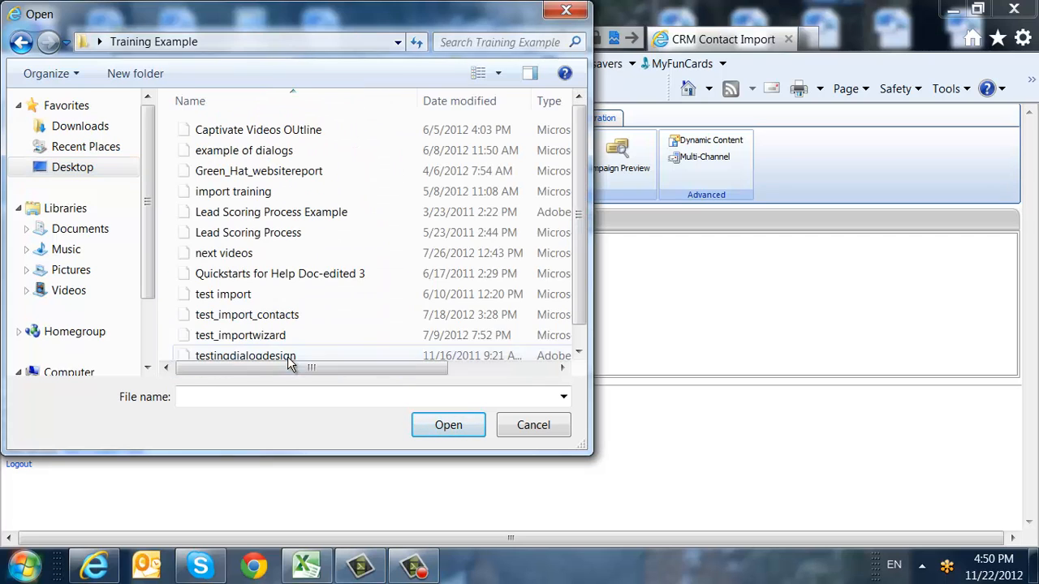
double_click(302, 334)
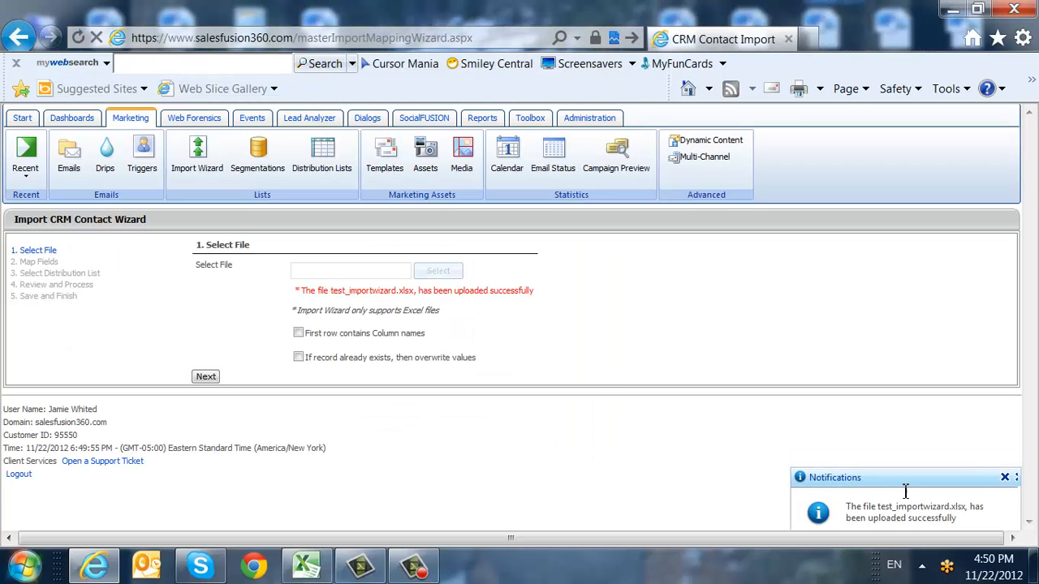
click(1005, 479)
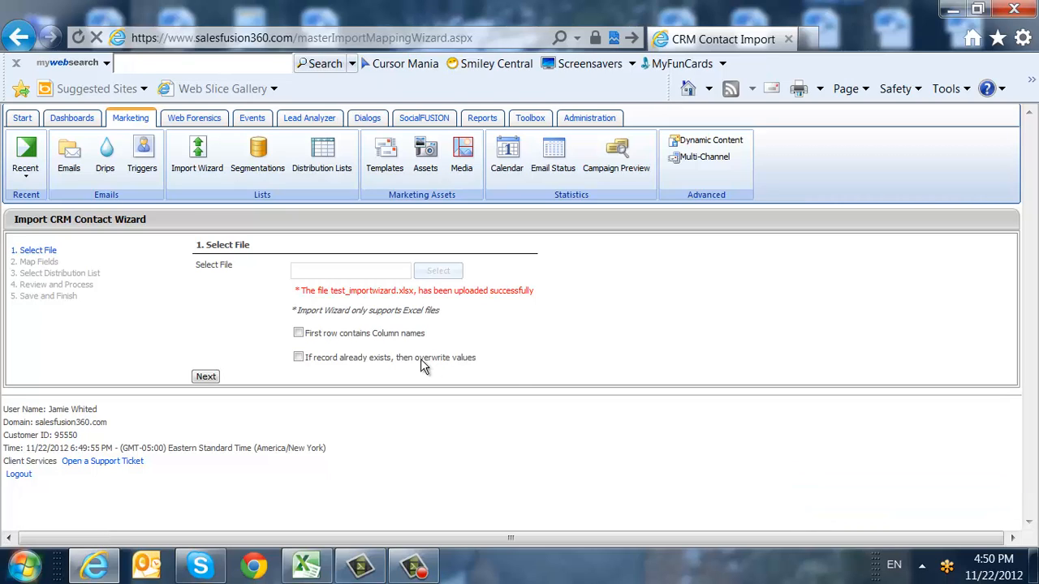
Mark the first row as containing column names, enable overwriting of existing records, and continue to field mapping
click(299, 335)
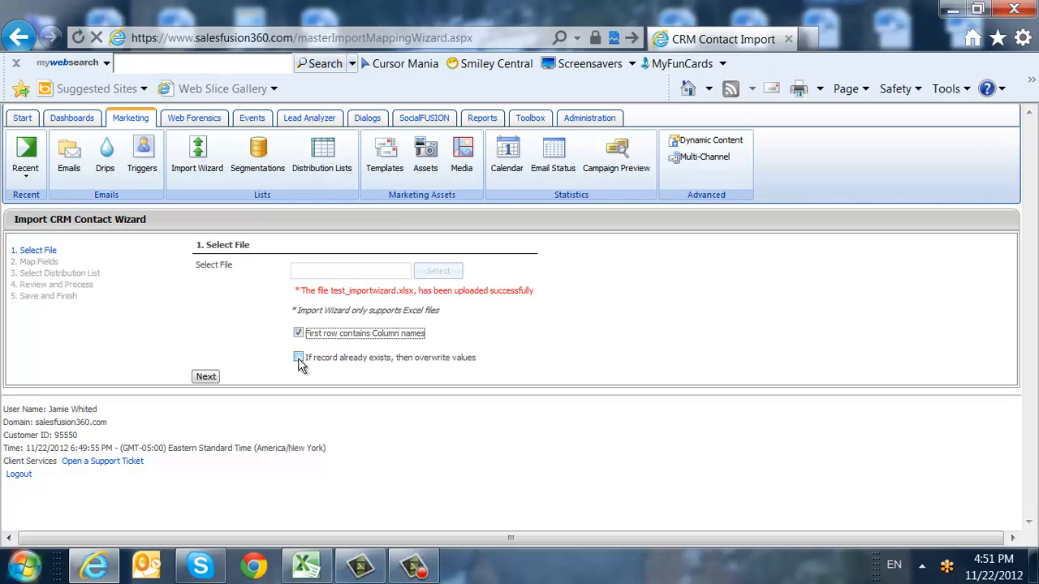
click(299, 358)
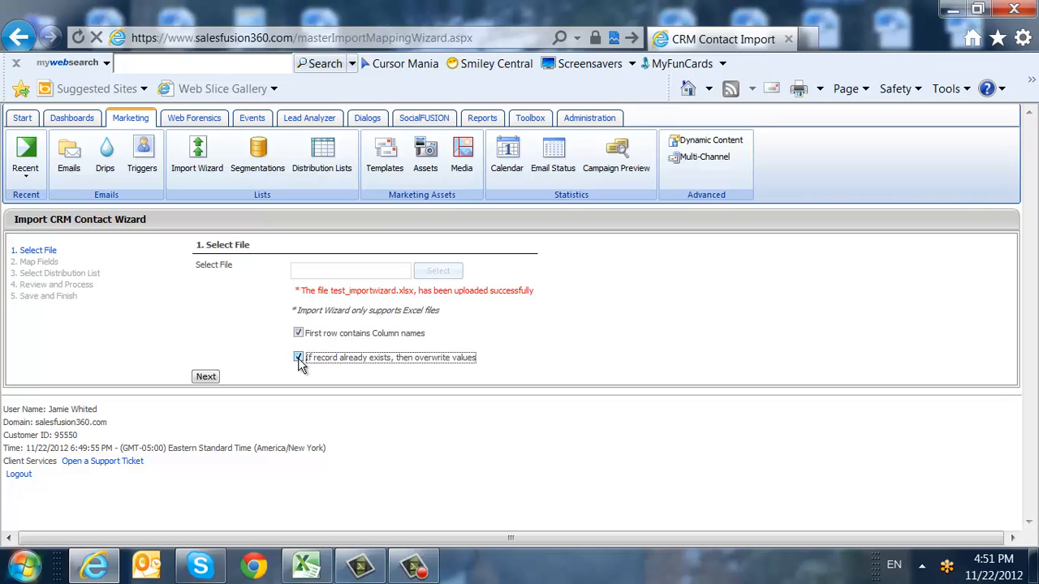
click(216, 378)
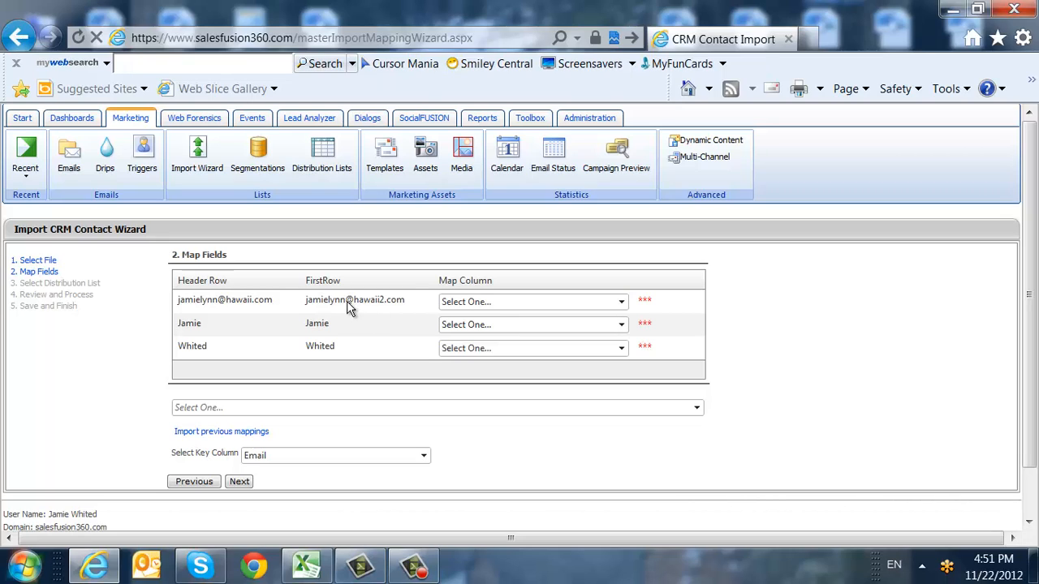
Map the e-mail address column to Email and the first-name column to FirstName
click(622, 302)
drag(621, 332, 630, 367)
click(555, 450)
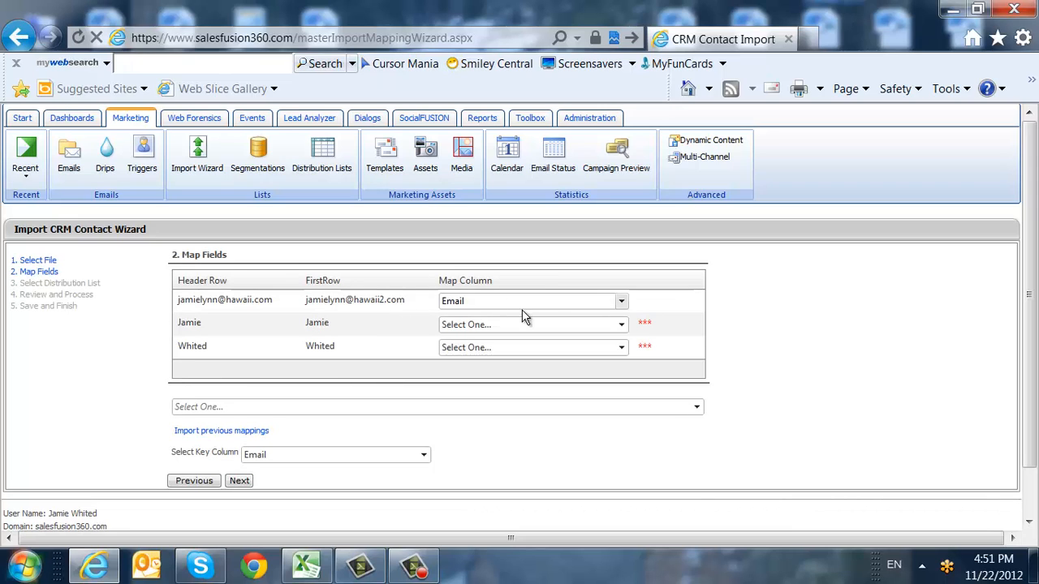
click(621, 325)
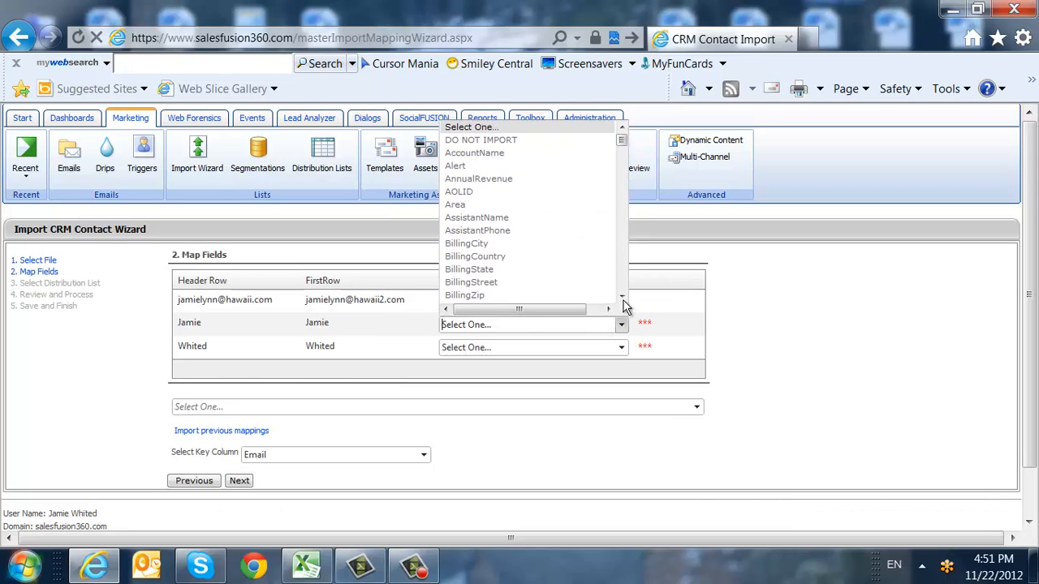
drag(622, 142, 625, 182)
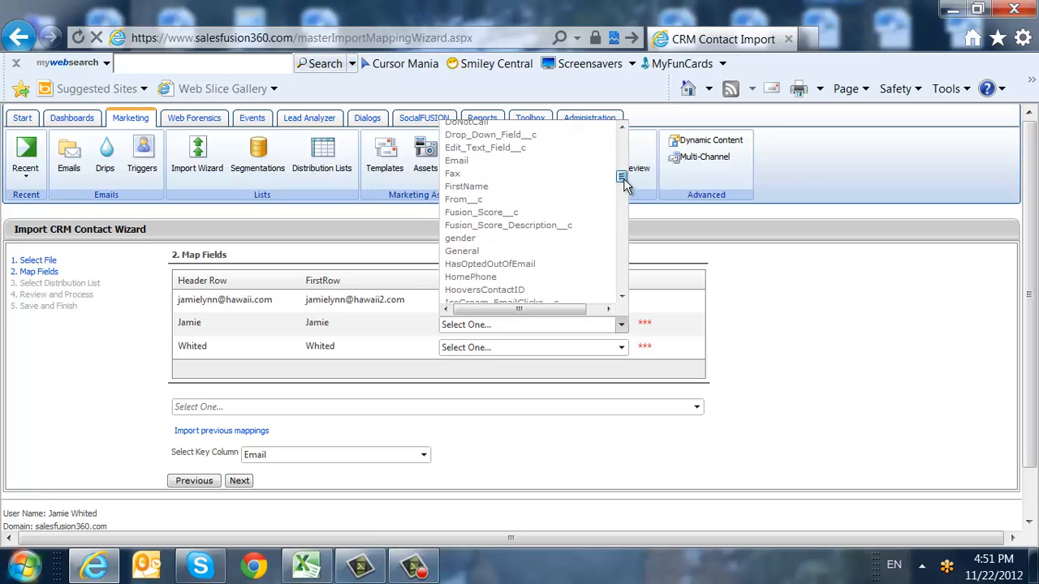
click(597, 186)
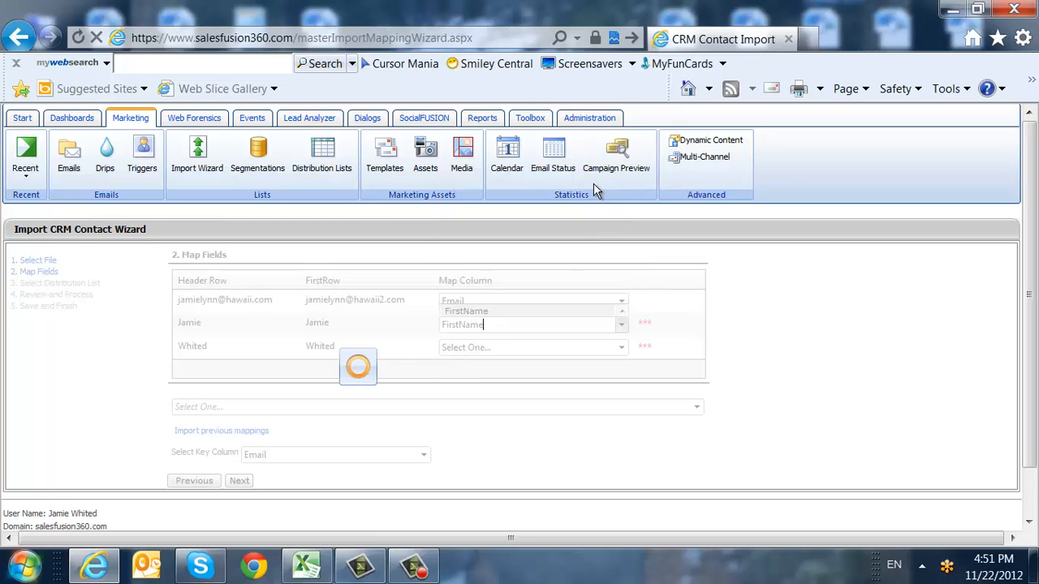
Map the last-name column to LastName
click(622, 347)
drag(623, 152, 622, 194)
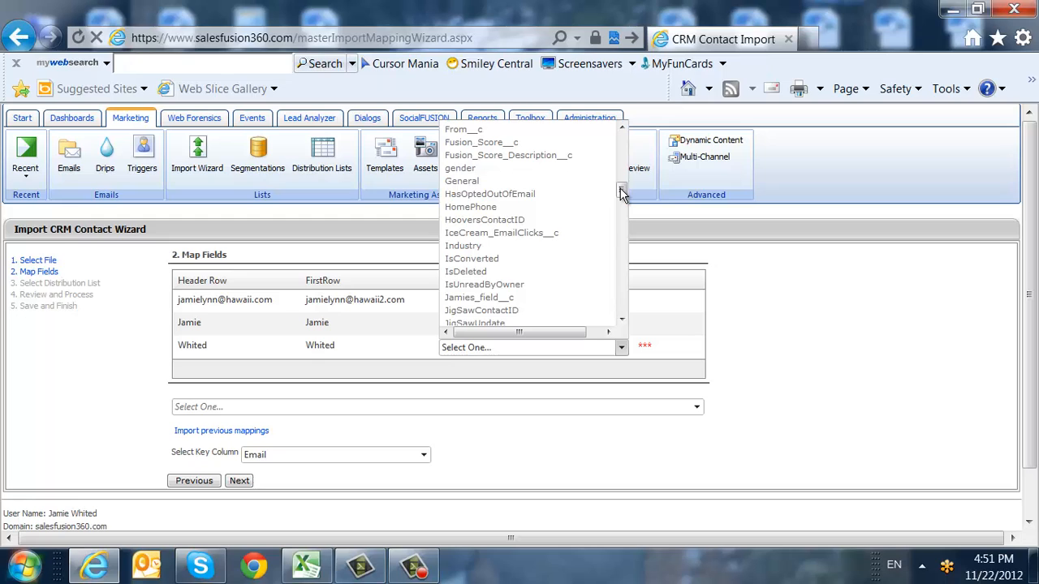
drag(622, 195, 621, 140)
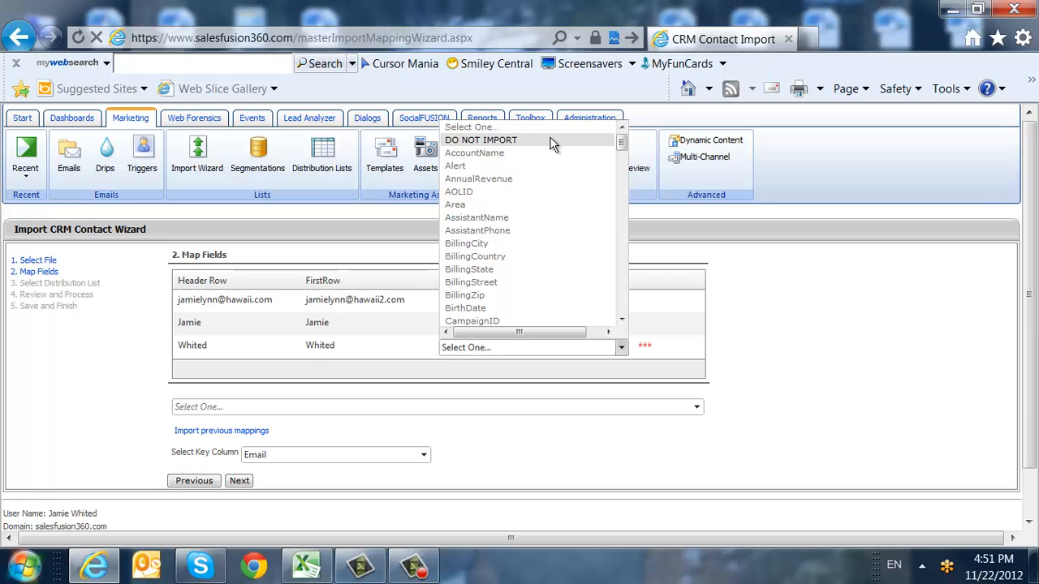
drag(622, 151, 621, 197)
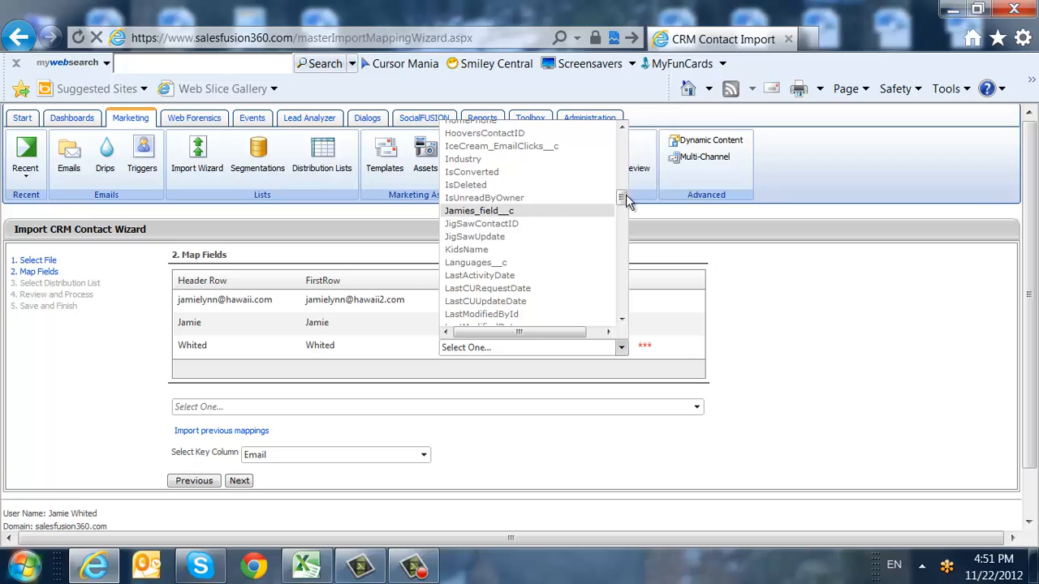
scroll(621, 202, down, 3)
click(527, 240)
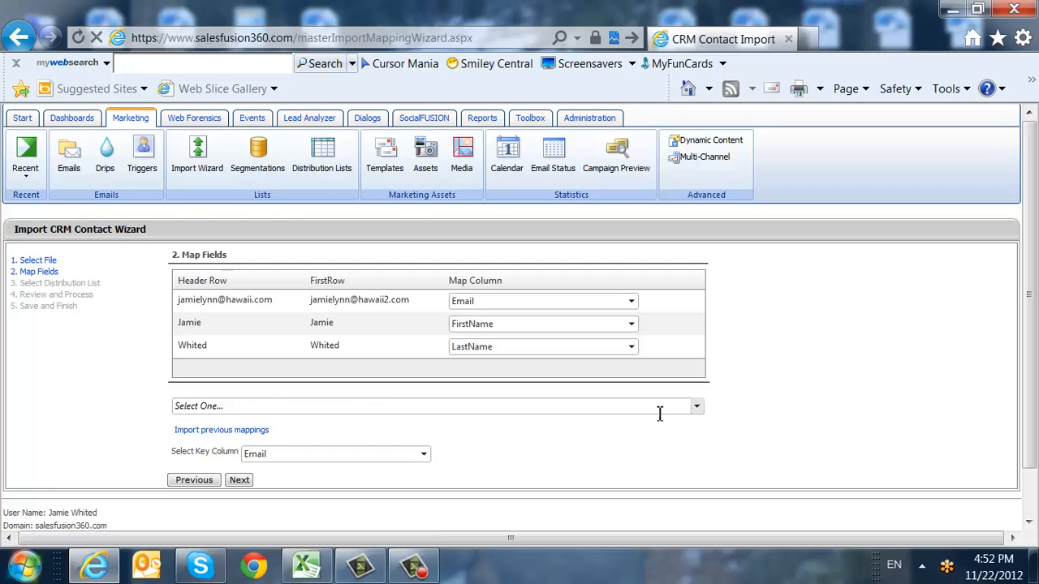
Check the previous mappings without applying one, and continue to distribution list selection with Email as the key column
click(696, 408)
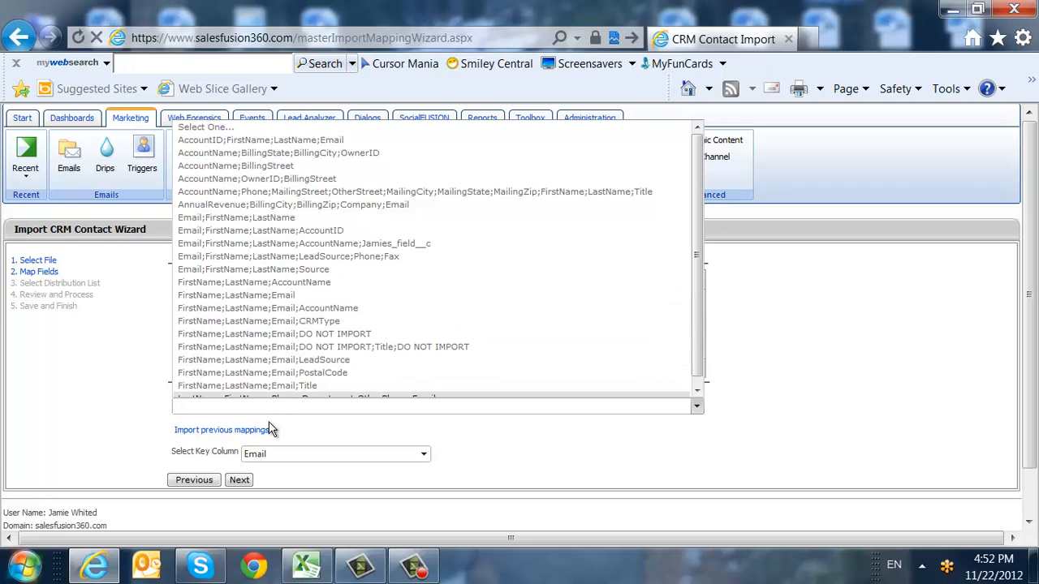
click(332, 437)
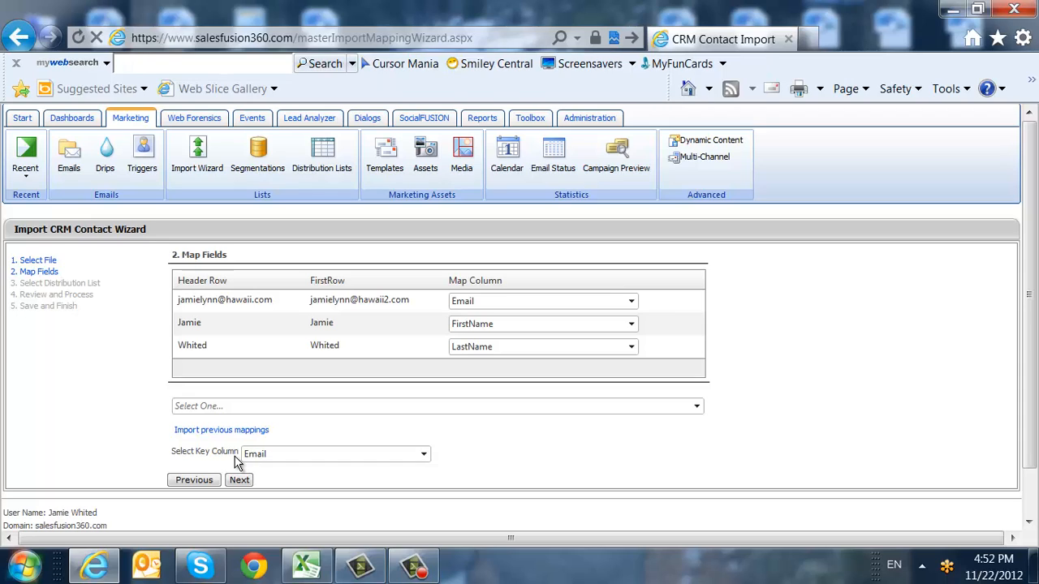
click(407, 461)
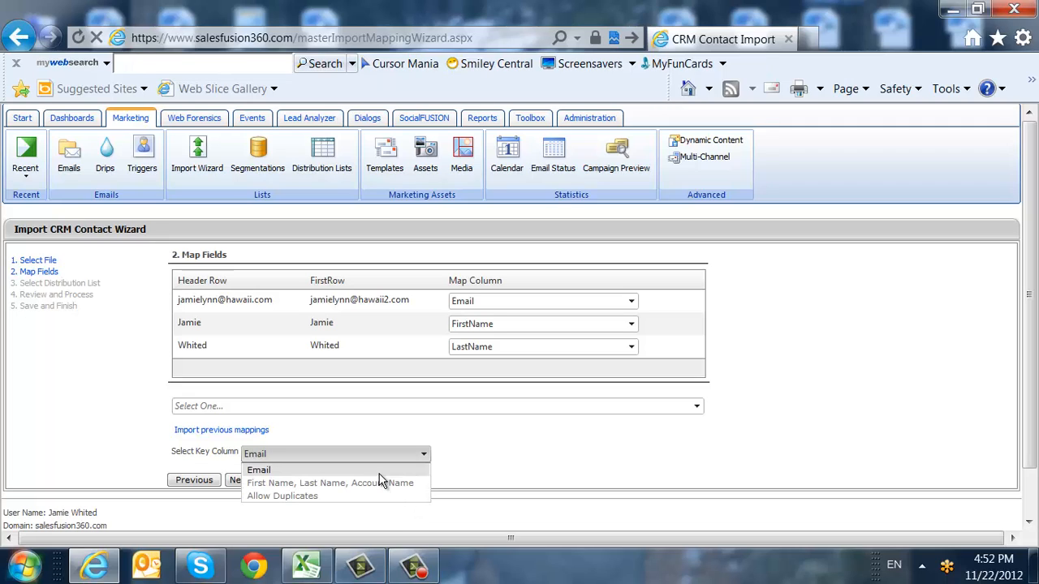
click(379, 474)
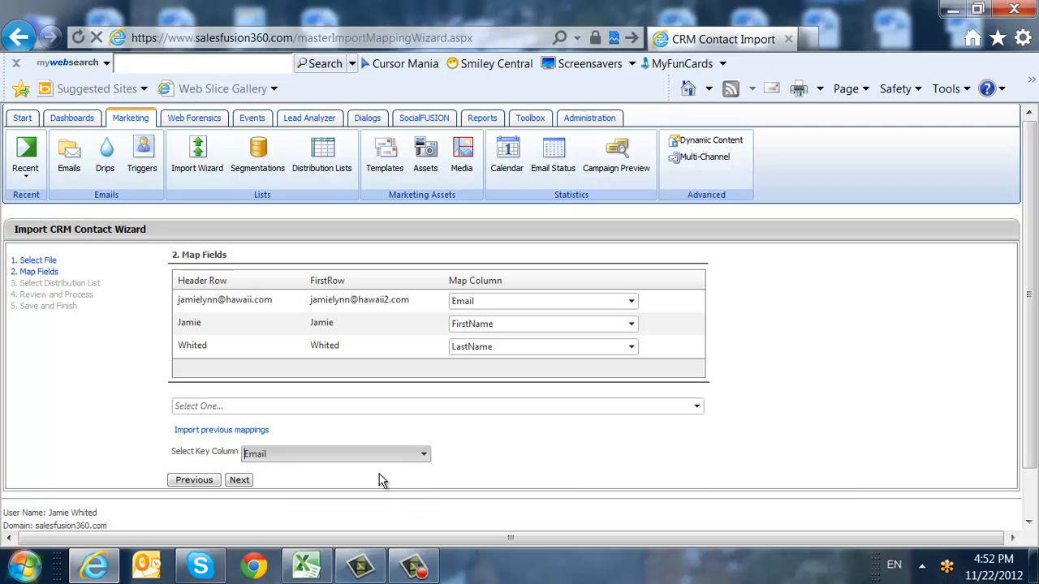
click(241, 480)
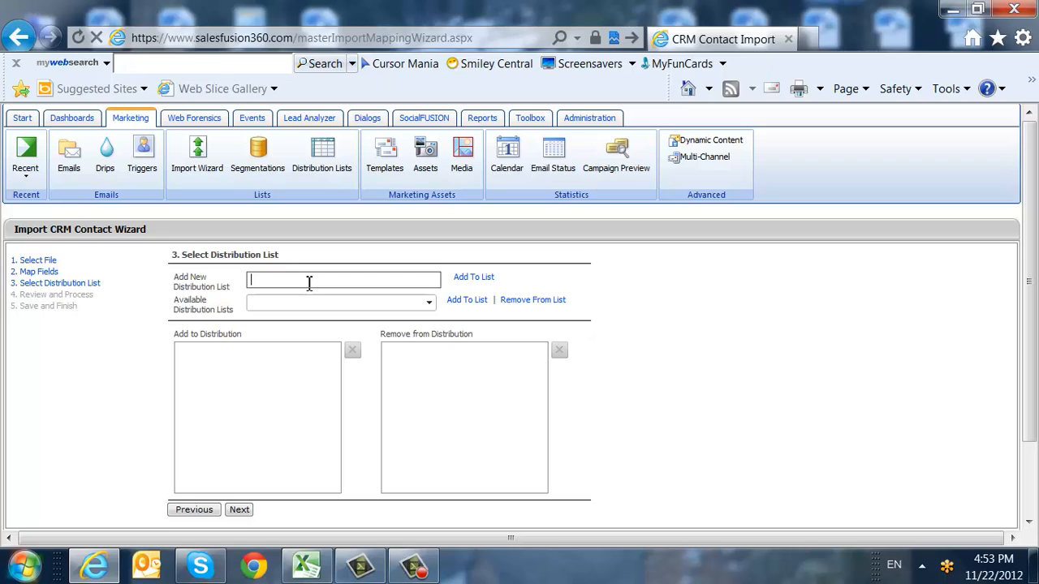
Create a new distribution list named Training and add it to the lists that receive the imported contacts
text(T)
text(emp)
key(BackSpace)
key(BackSpace)
key(BackSpace)
text(raining)
click(461, 280)
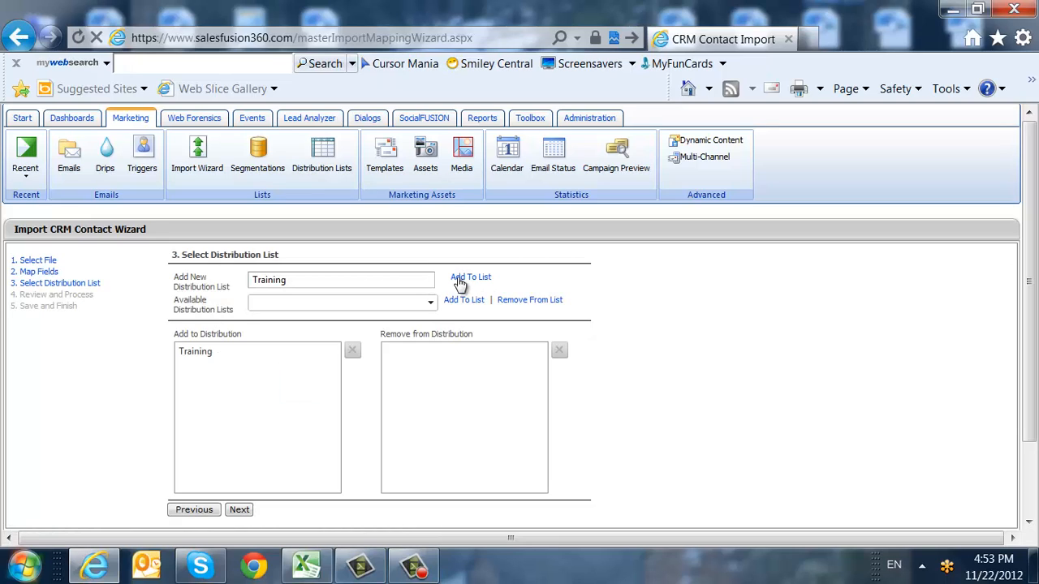
Add the existing list "Add to Distribution List Test" to the distributions for the imported contacts
click(430, 303)
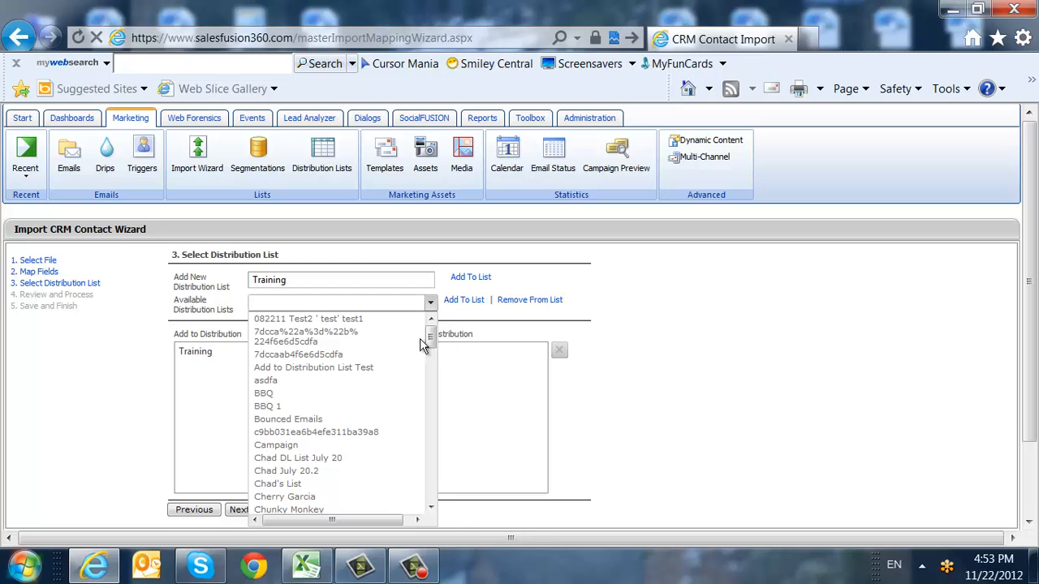
click(390, 367)
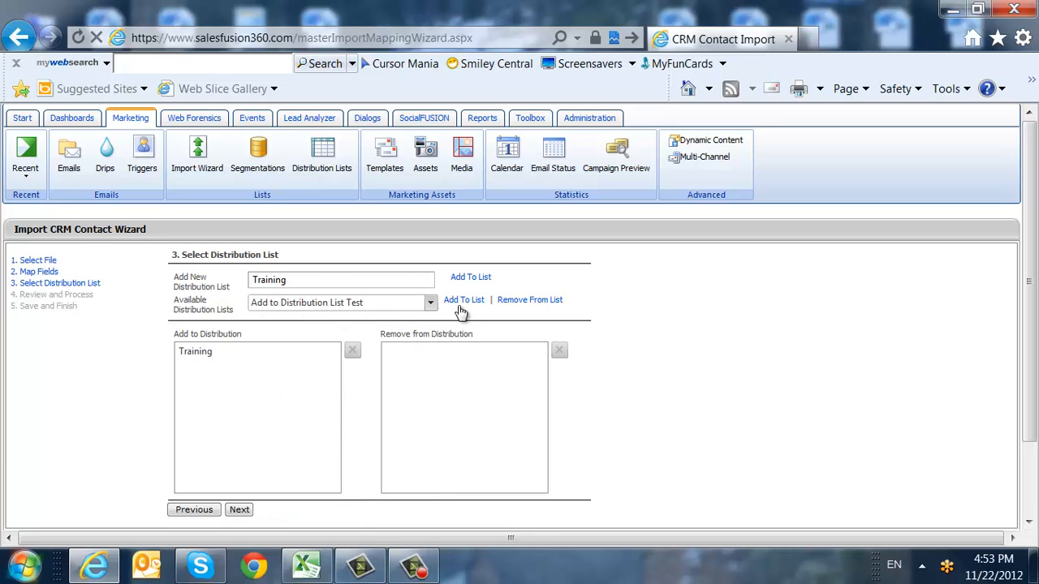
click(461, 300)
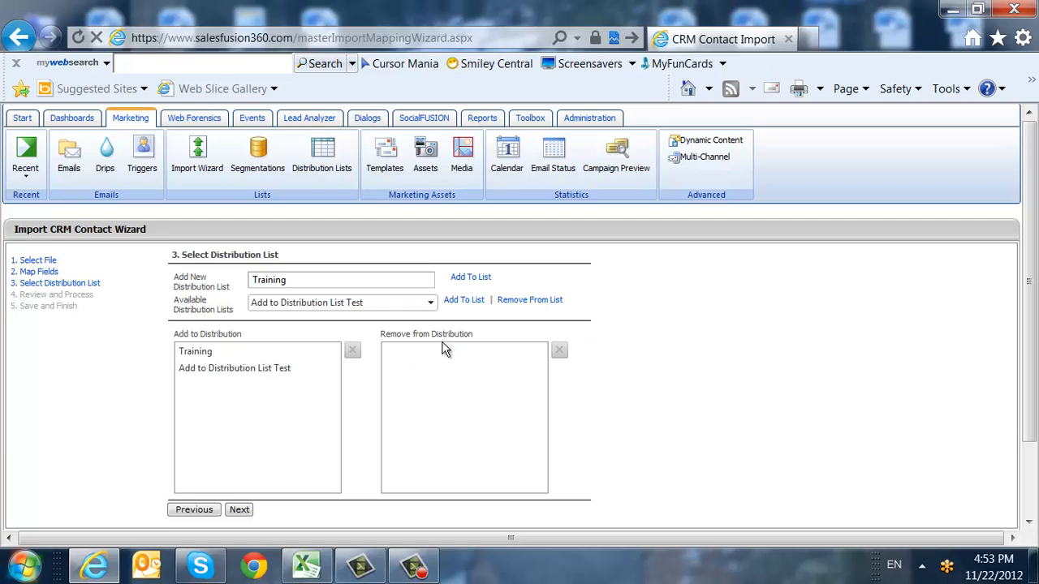
drag(479, 335, 375, 346)
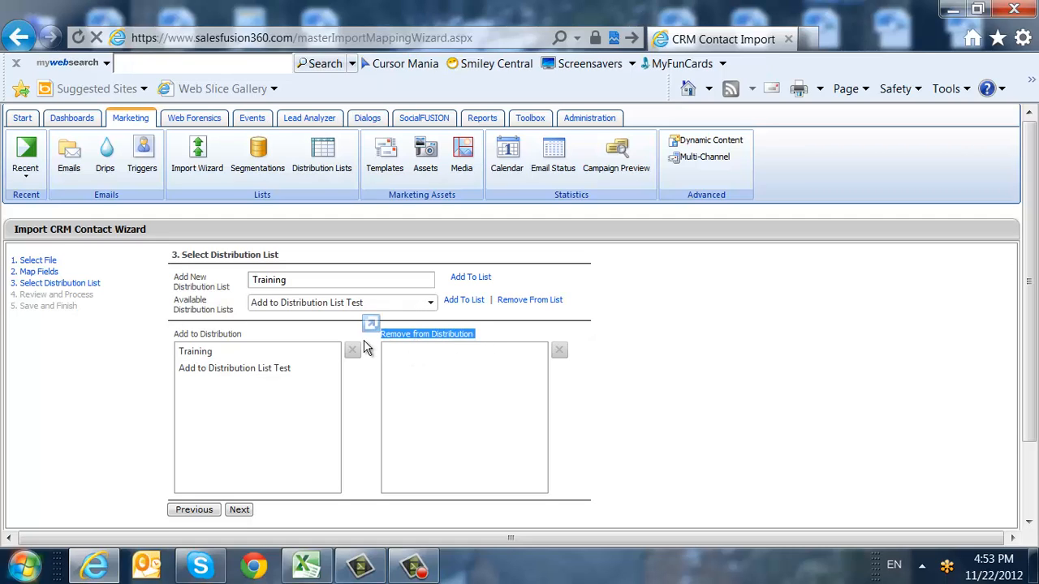
click(421, 346)
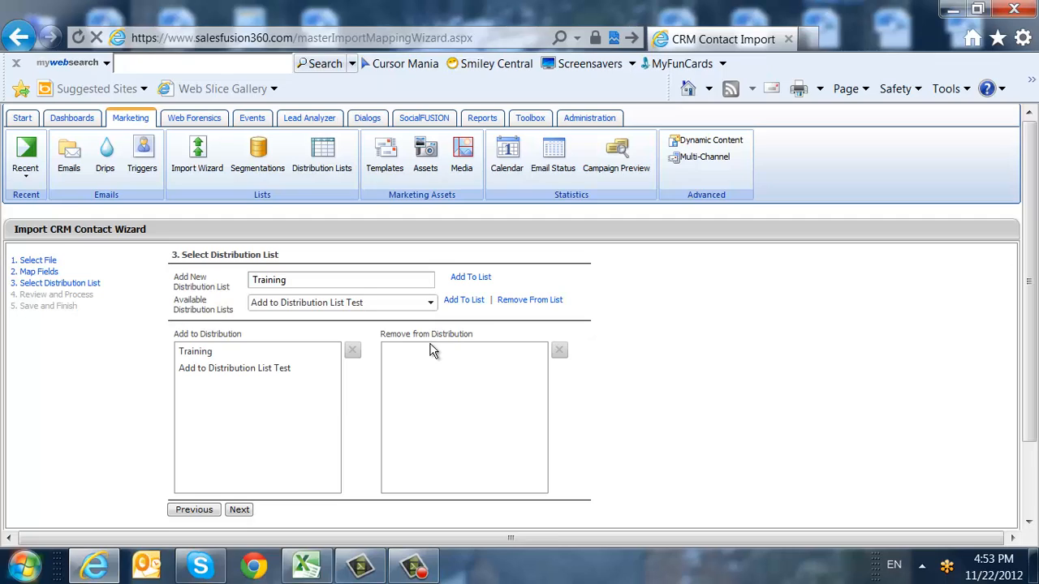
Proceed to Review and Process, check the import summary, and continue to the Save and Finish stage
click(247, 511)
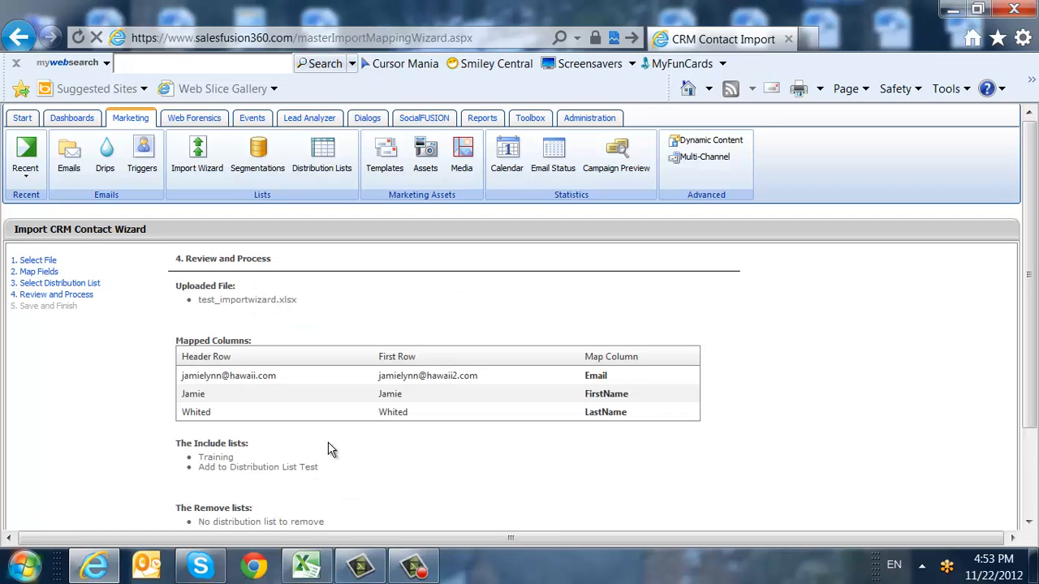
scroll(355, 435, down, 2)
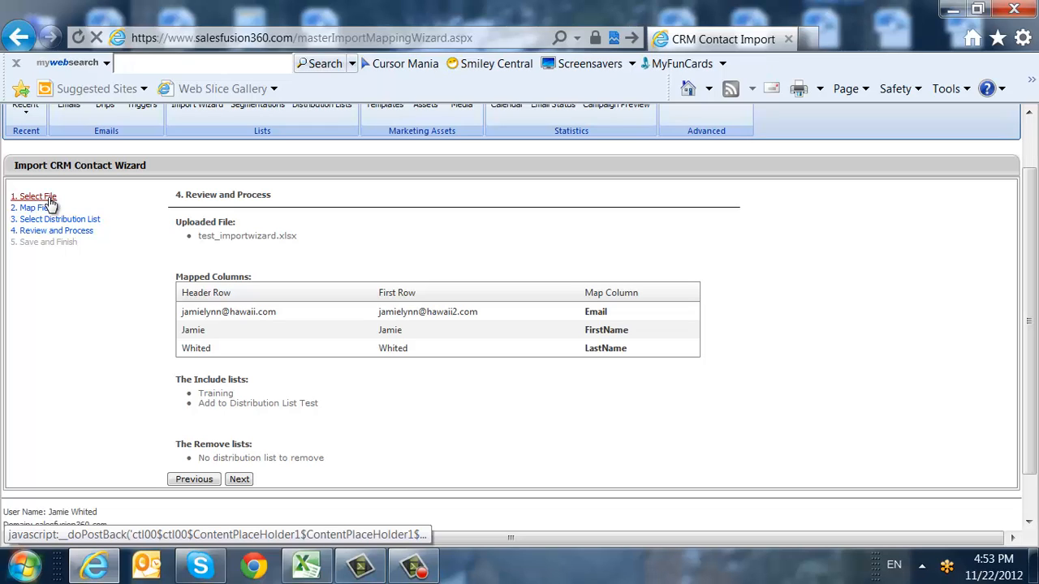
click(244, 480)
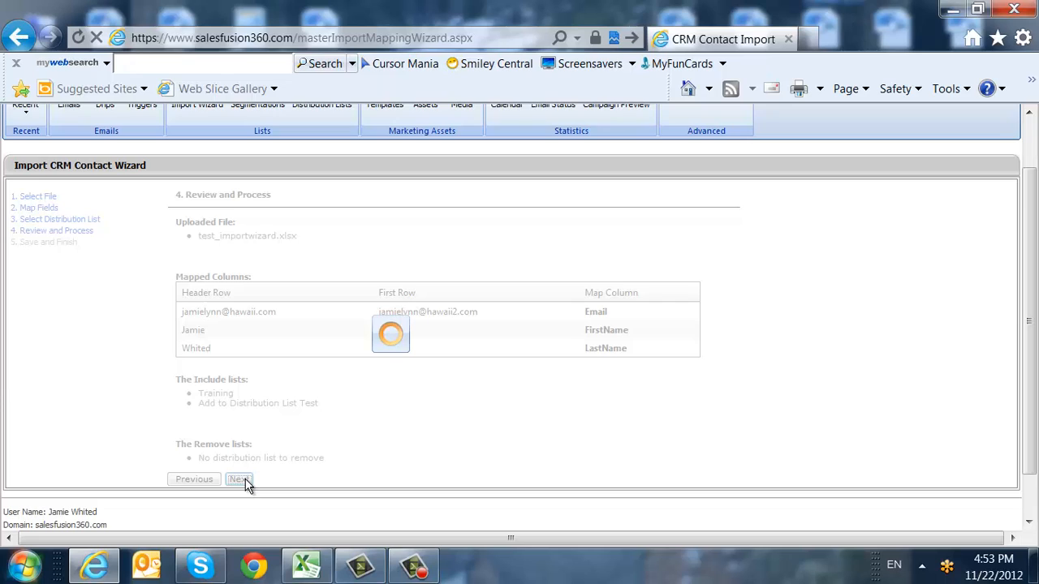